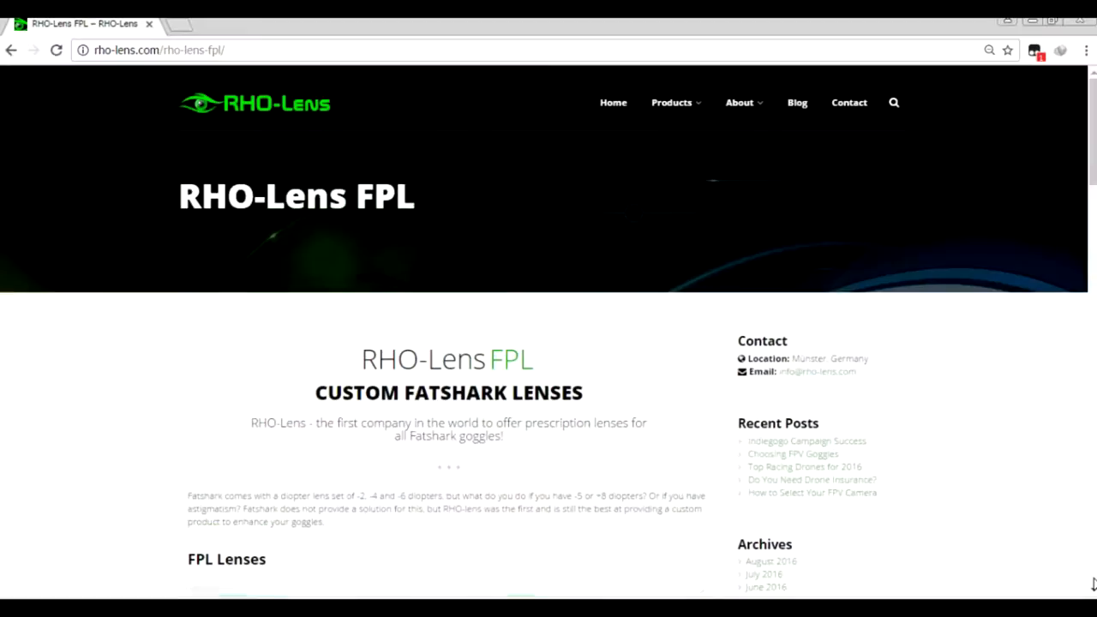
pyautogui.scroll(-5, 1093, 583)
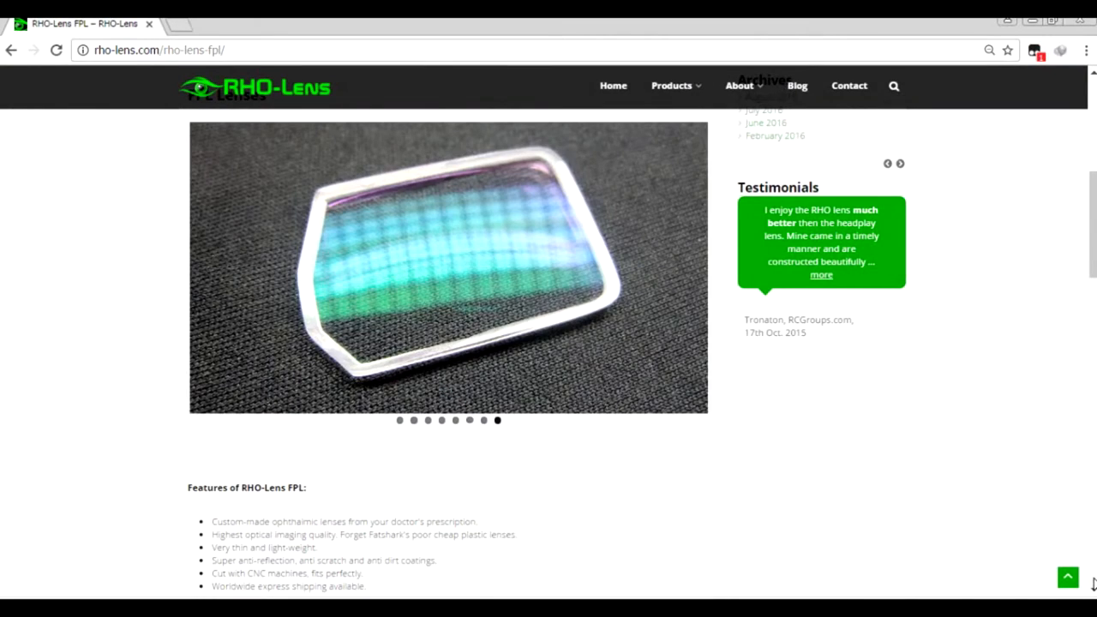
pyautogui.scroll(-5, 1093, 584)
pyautogui.scroll(-1, 1093, 583)
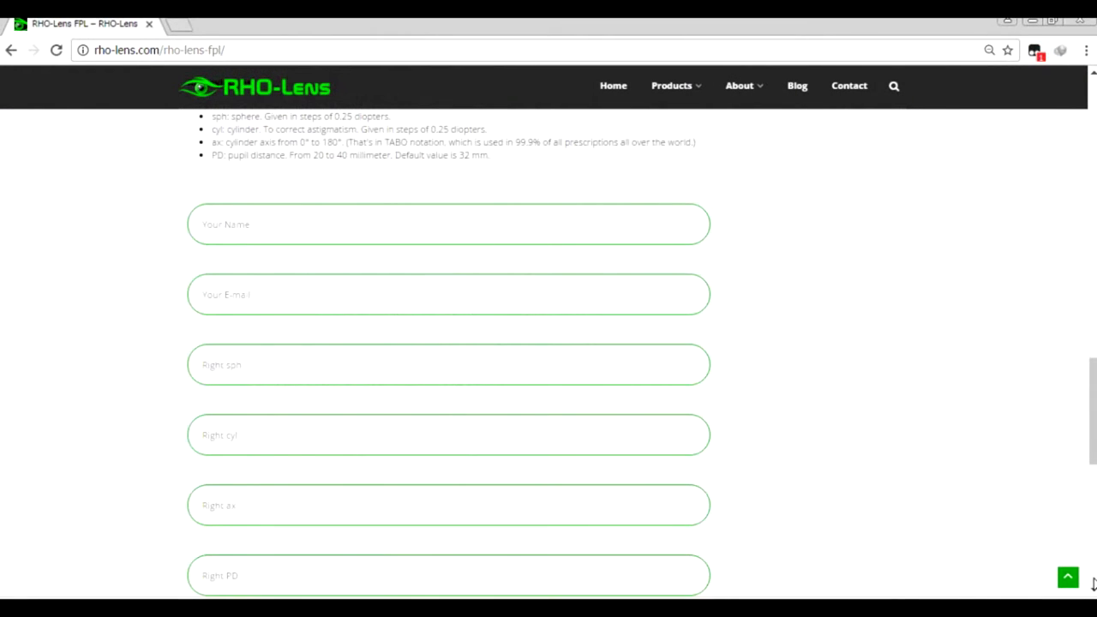
pyautogui.scroll(-5, 1093, 583)
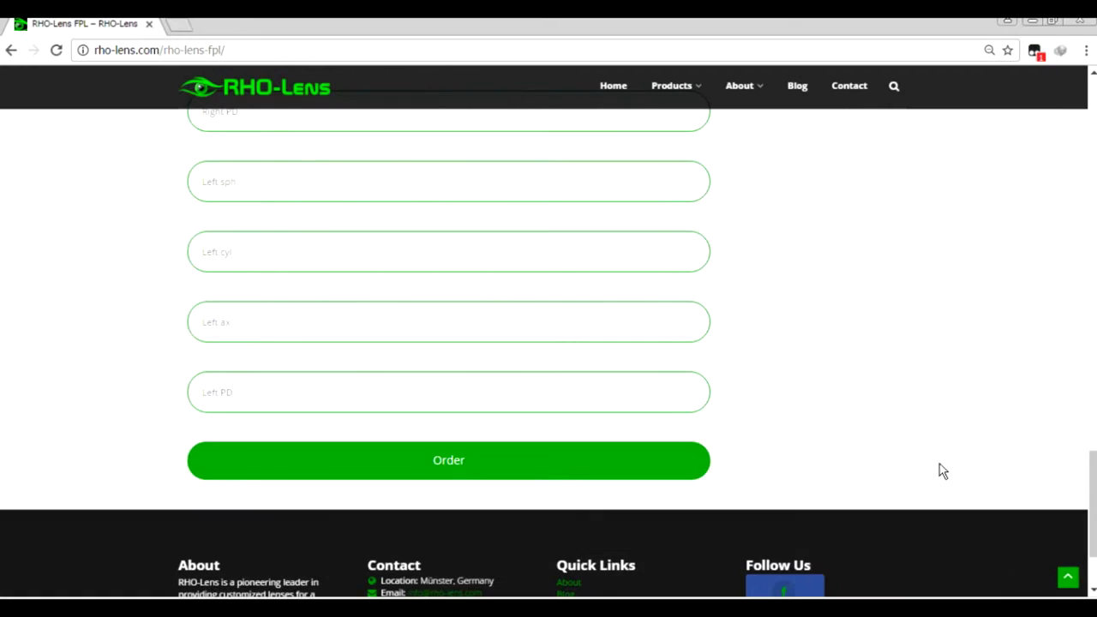